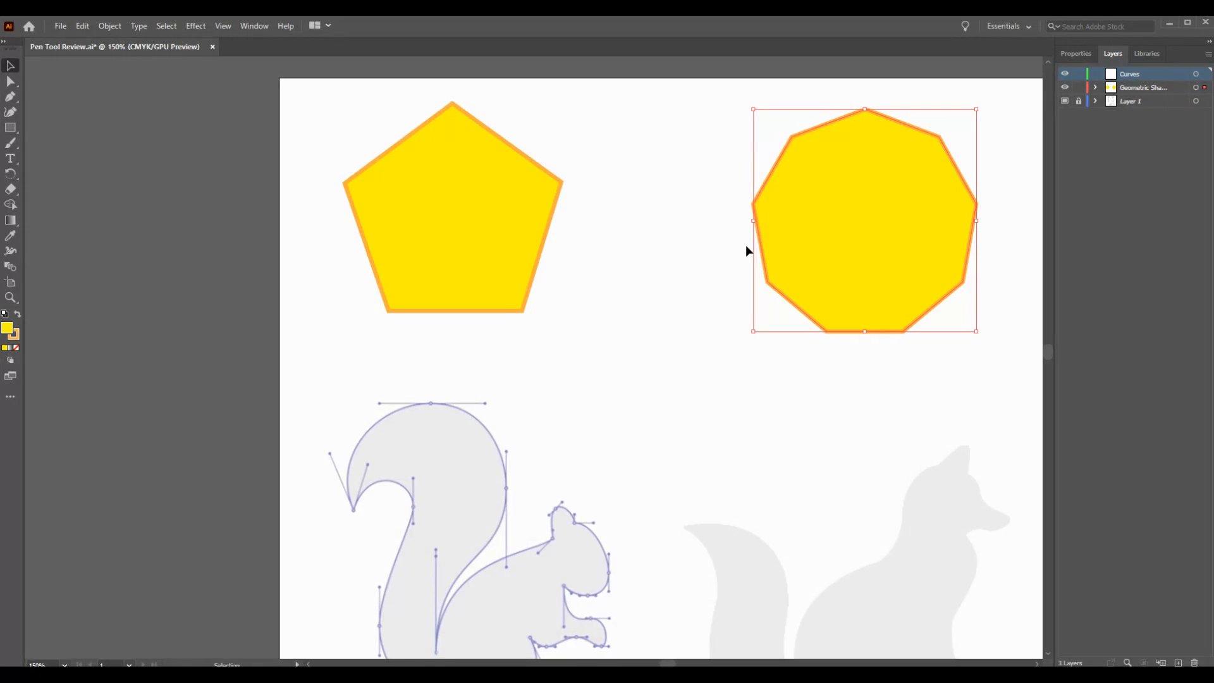
Deselect everything and start a Pen tool path at the top of the squirrel's tail, pulling out horizontal curve handles.
left_click(10, 96)
key("ctrl+shift+a")
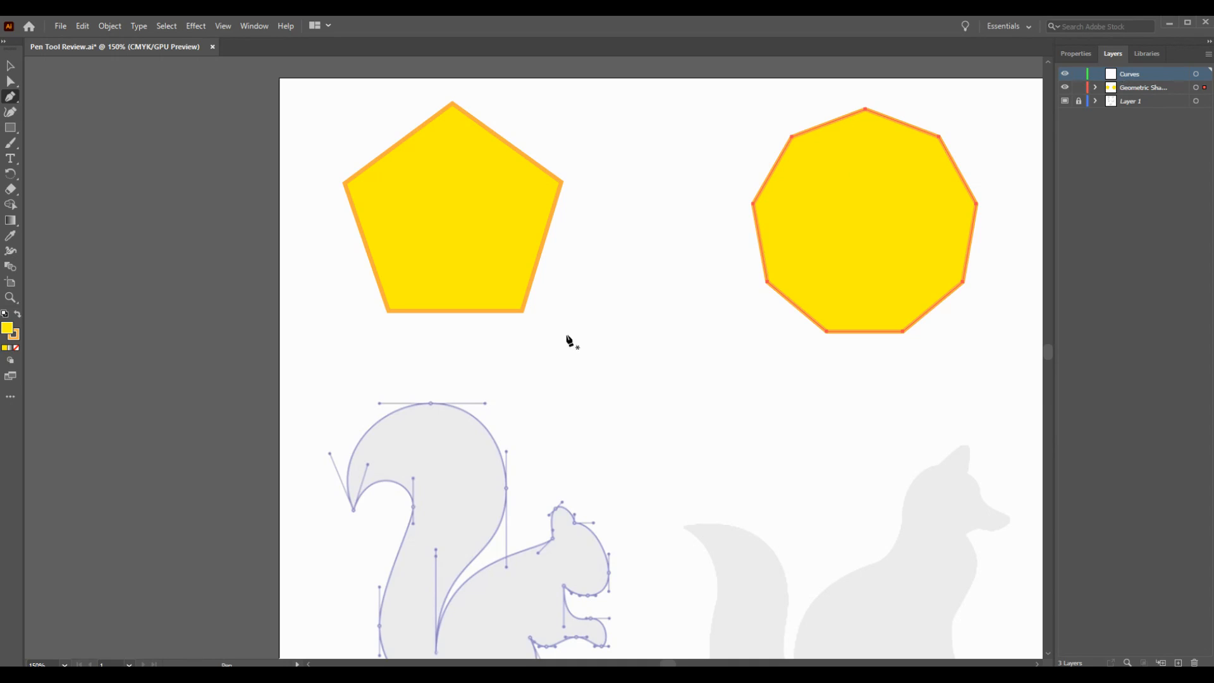
scroll(471, 393, "down", 2)
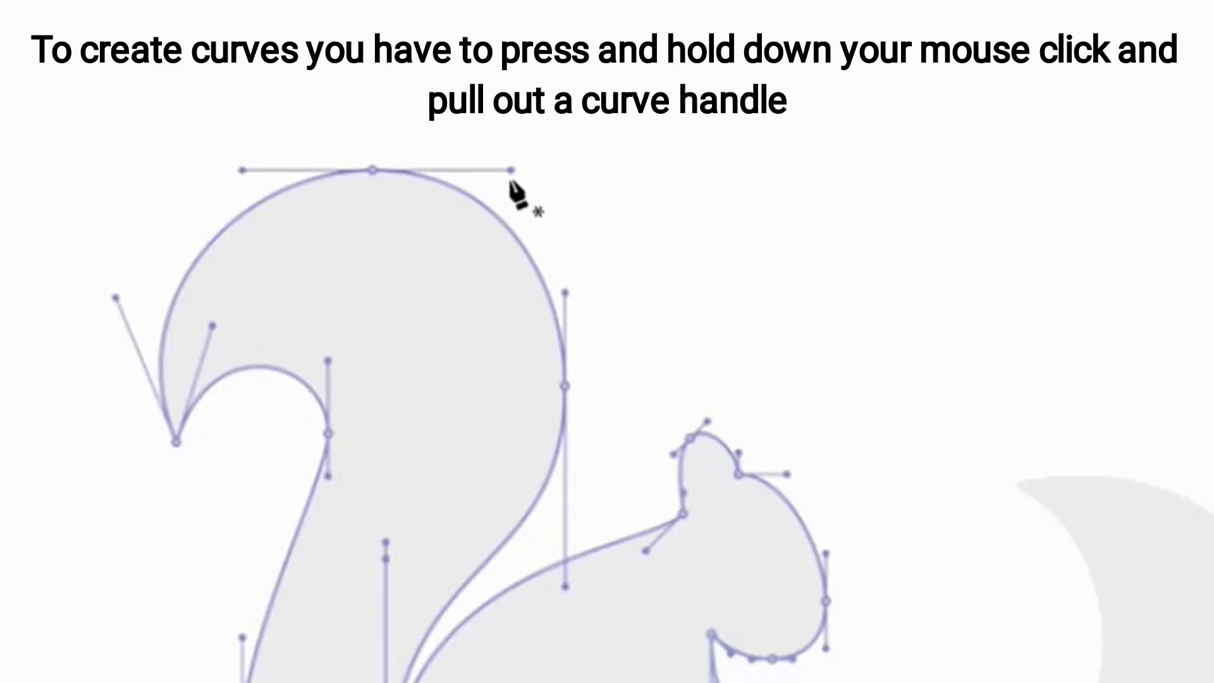
left_click_drag(370, 169, 509, 174)
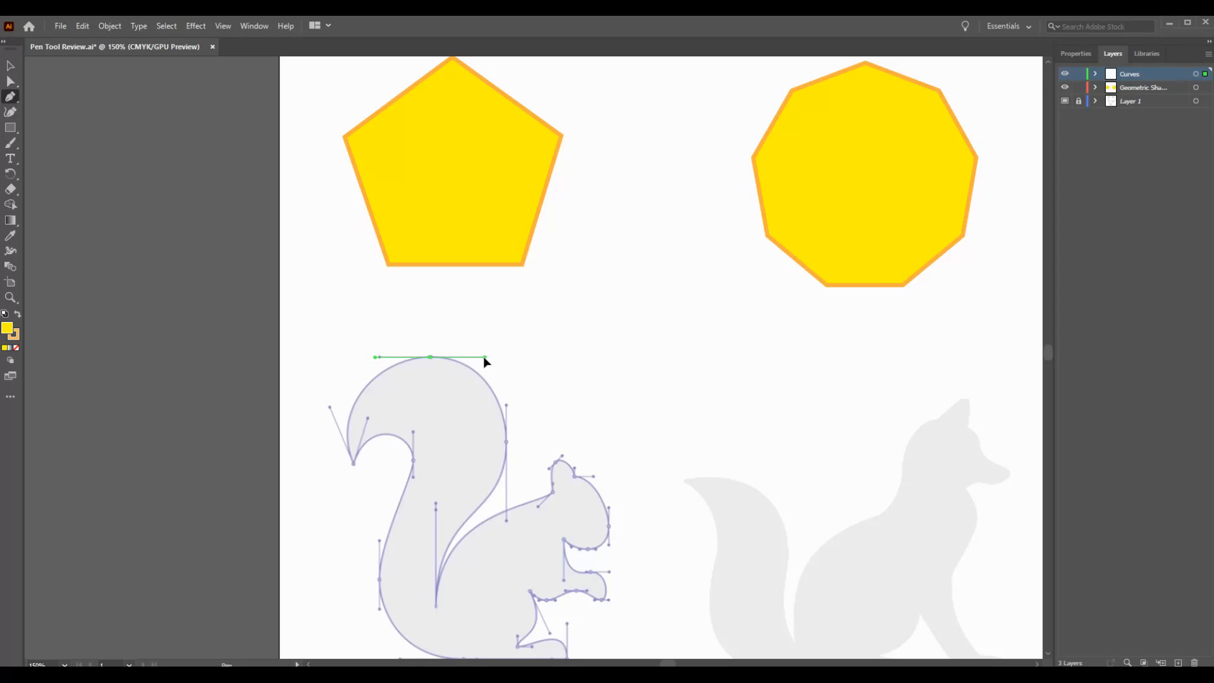
left_click_drag(486, 362, 417, 358)
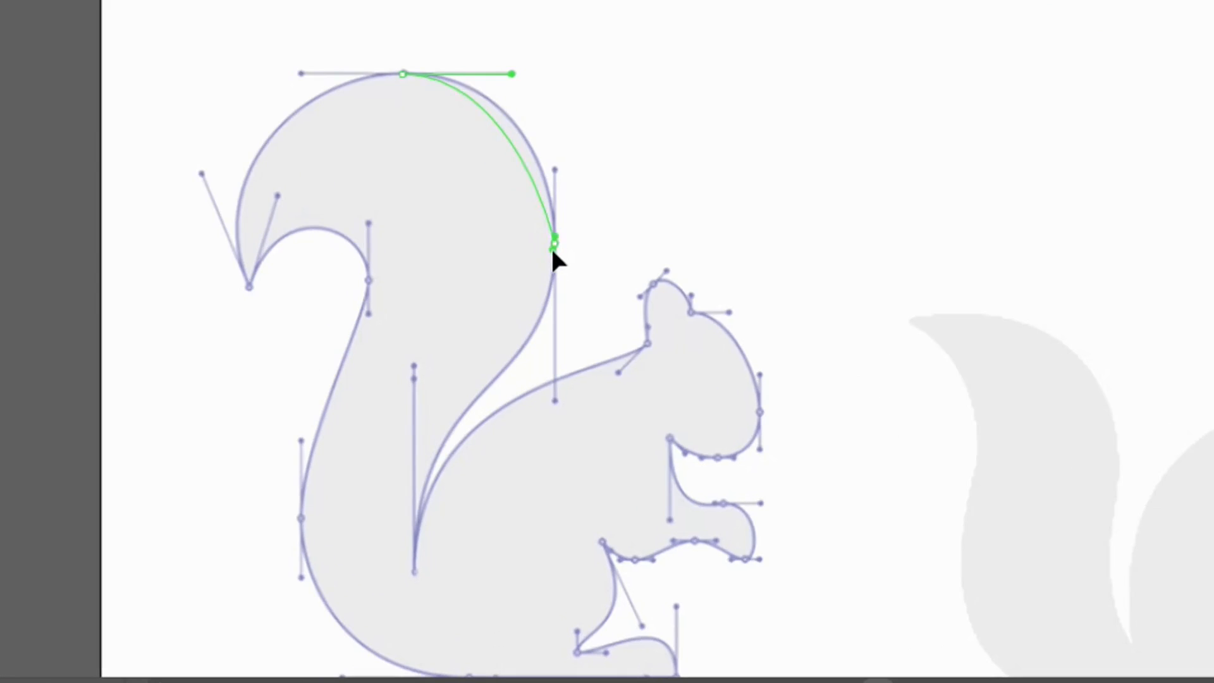
Trace the tail's inner side with curved segments down to the sharp crease where the tail meets the back.
left_click_drag(506, 442, 503, 456)
left_click_drag(549, 271, 553, 315)
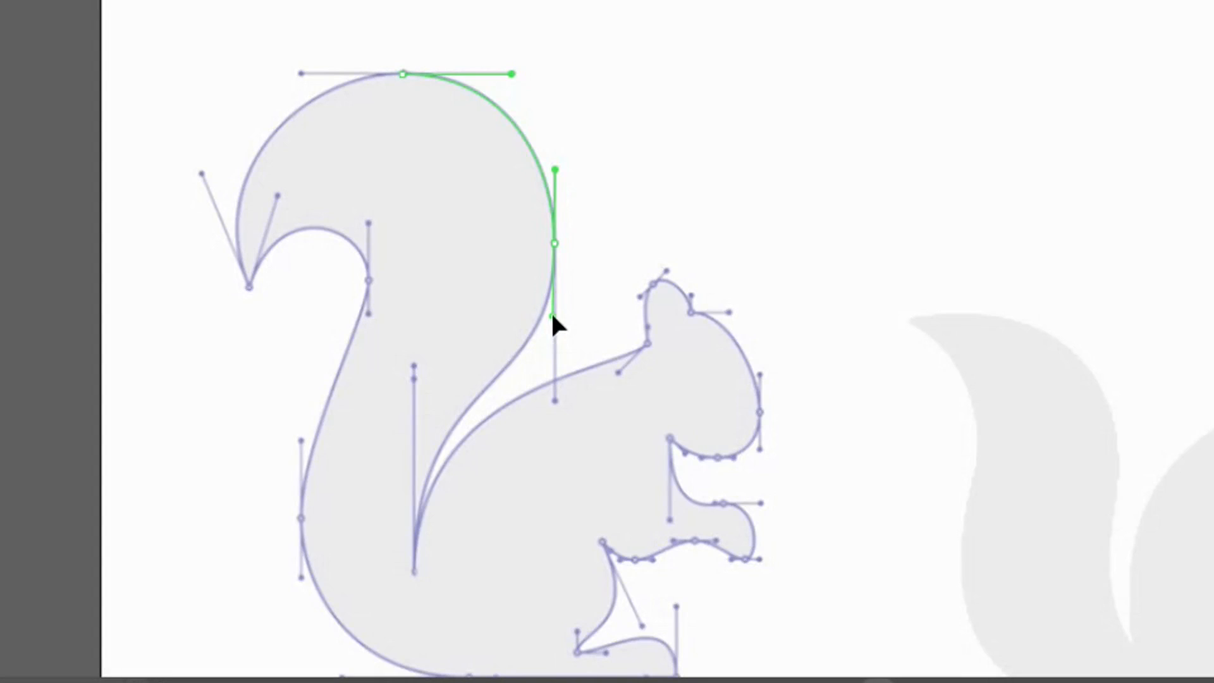
left_click_drag(552, 316, 550, 389)
left_click_drag(548, 289, 556, 400)
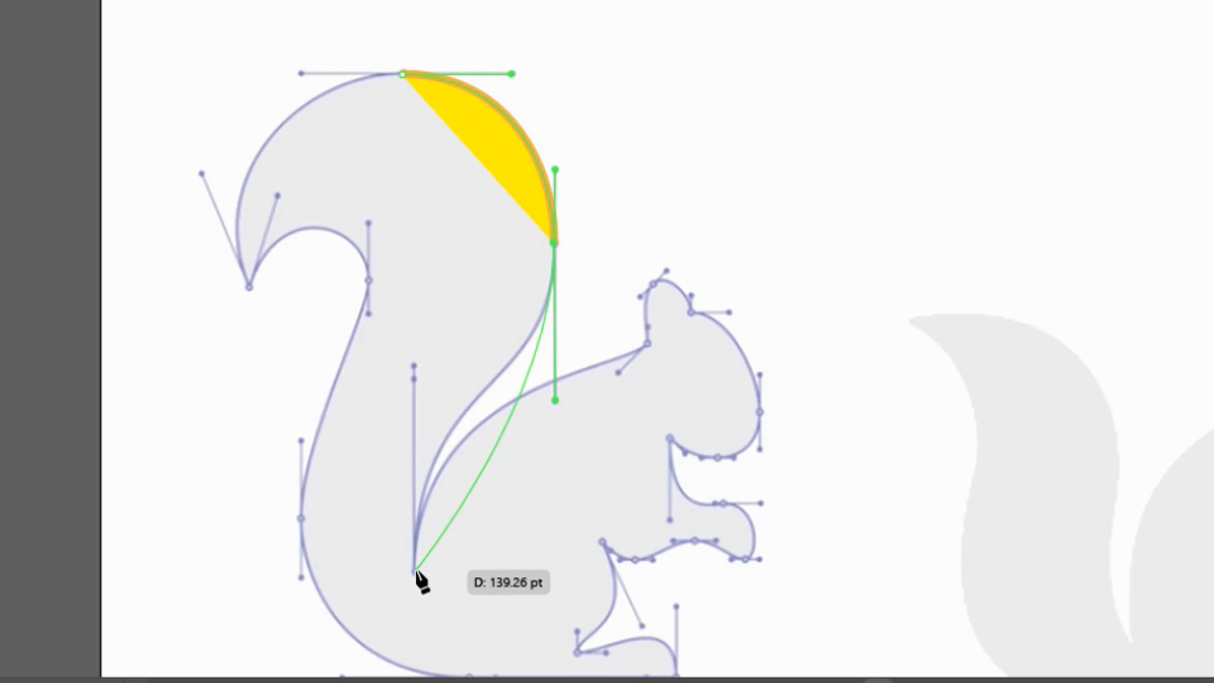
left_click_drag(415, 574, 436, 249)
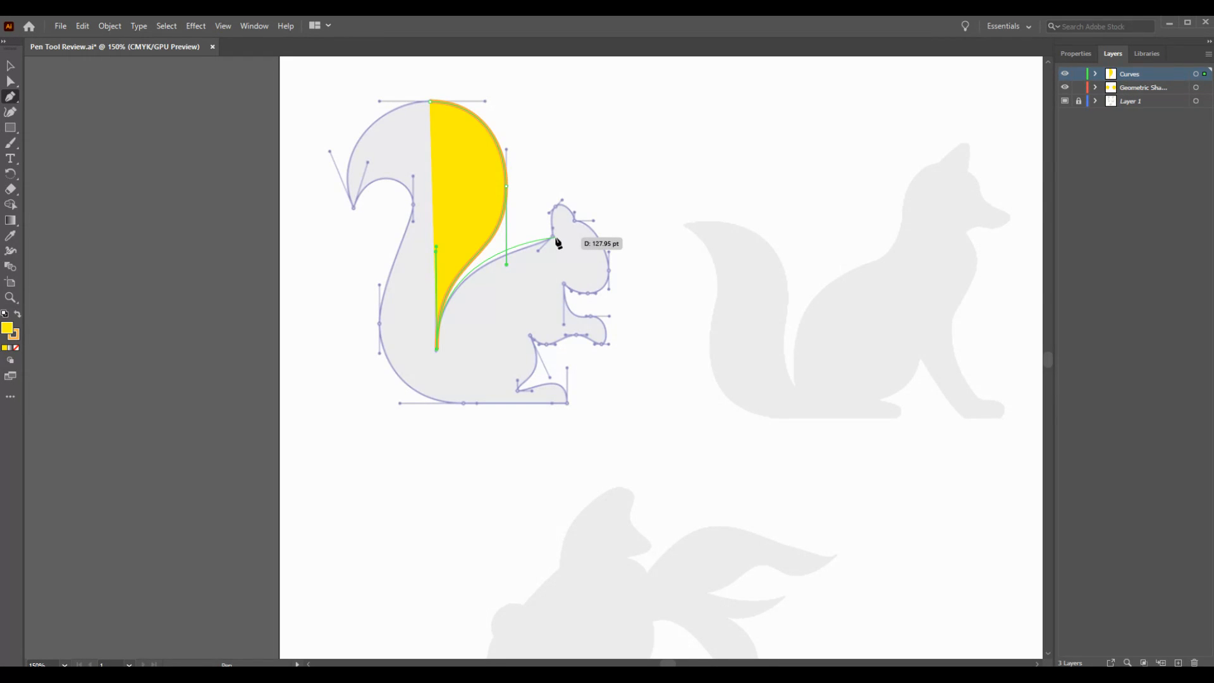
Switch the document to outline mode so the traced path shows over the squirrel template without its fill.
key("ctrl")
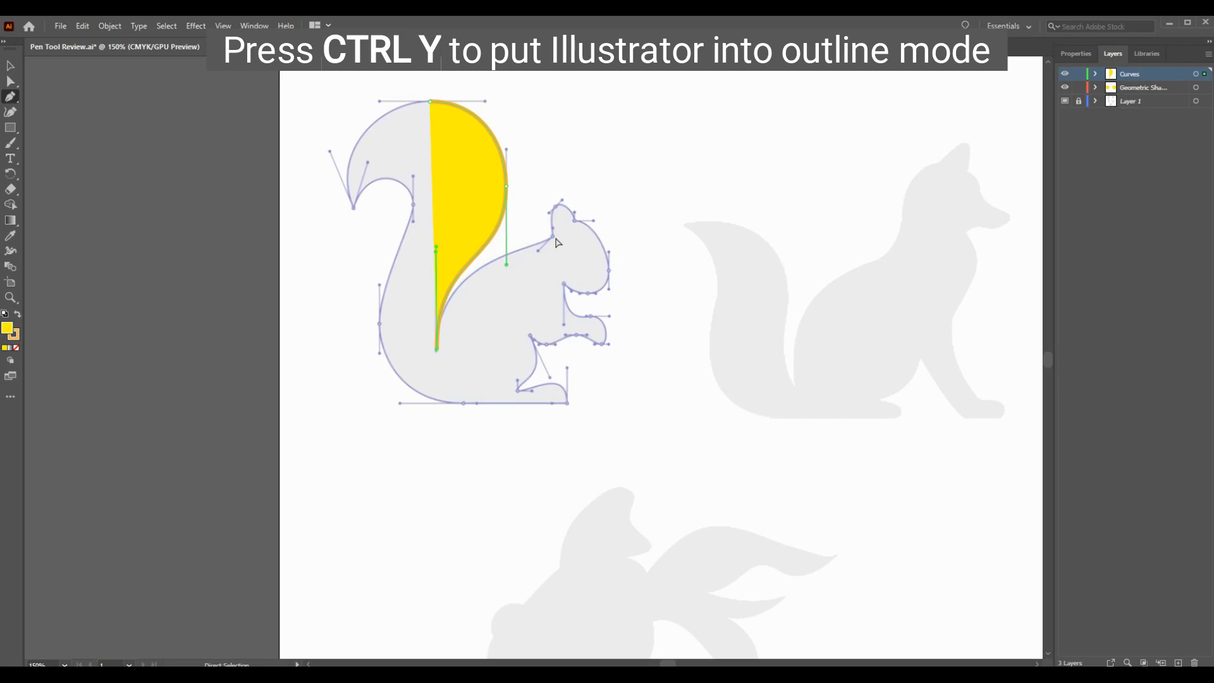
key("ctrl+y")
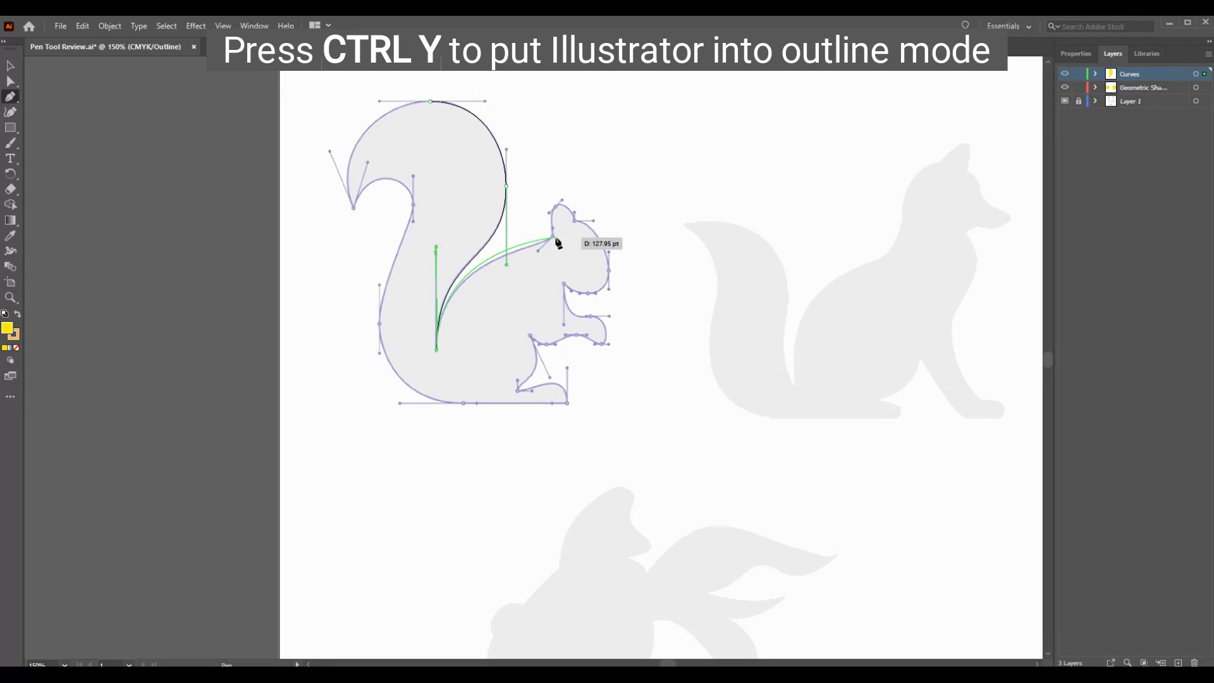
key("ctrl+plus")
key("ctrl+plus")
key("space")
left_click_drag(615, 222, 540, 434)
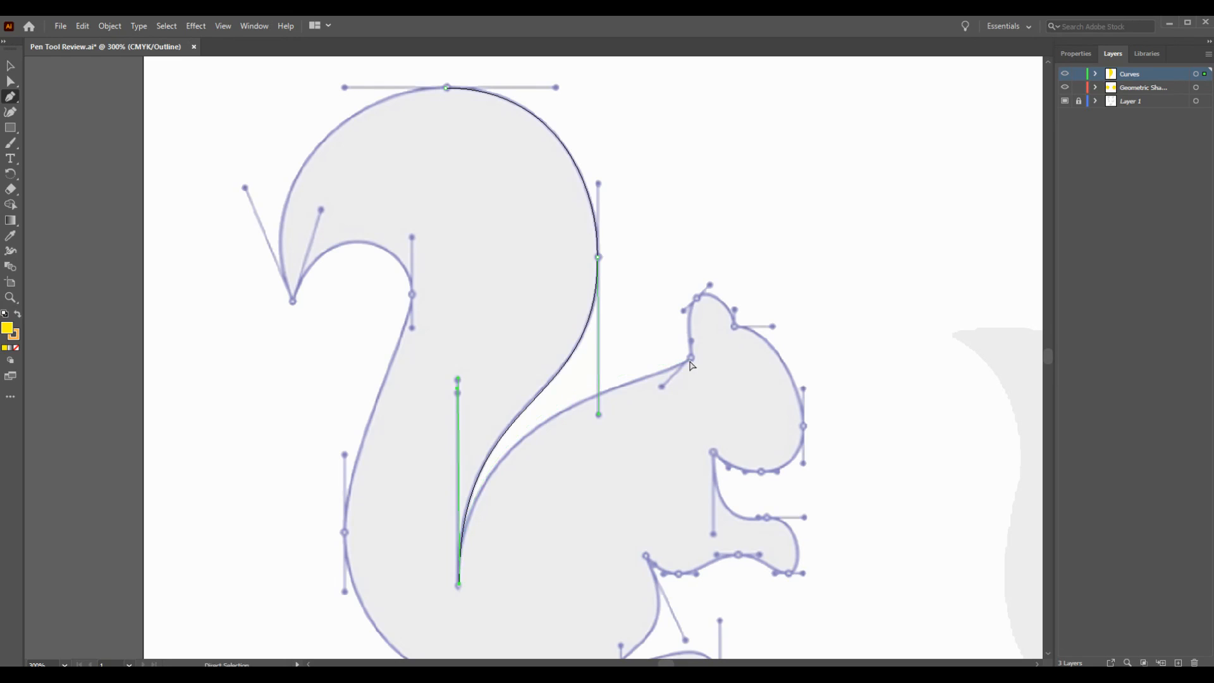
Compare the partly traced squirrel in preview and outline modes, ending in outline mode.
key("ctrl+y")
key("ctrl+y")
key("ctrl+y")
key("ctrl+y")
key("ctrl+y")
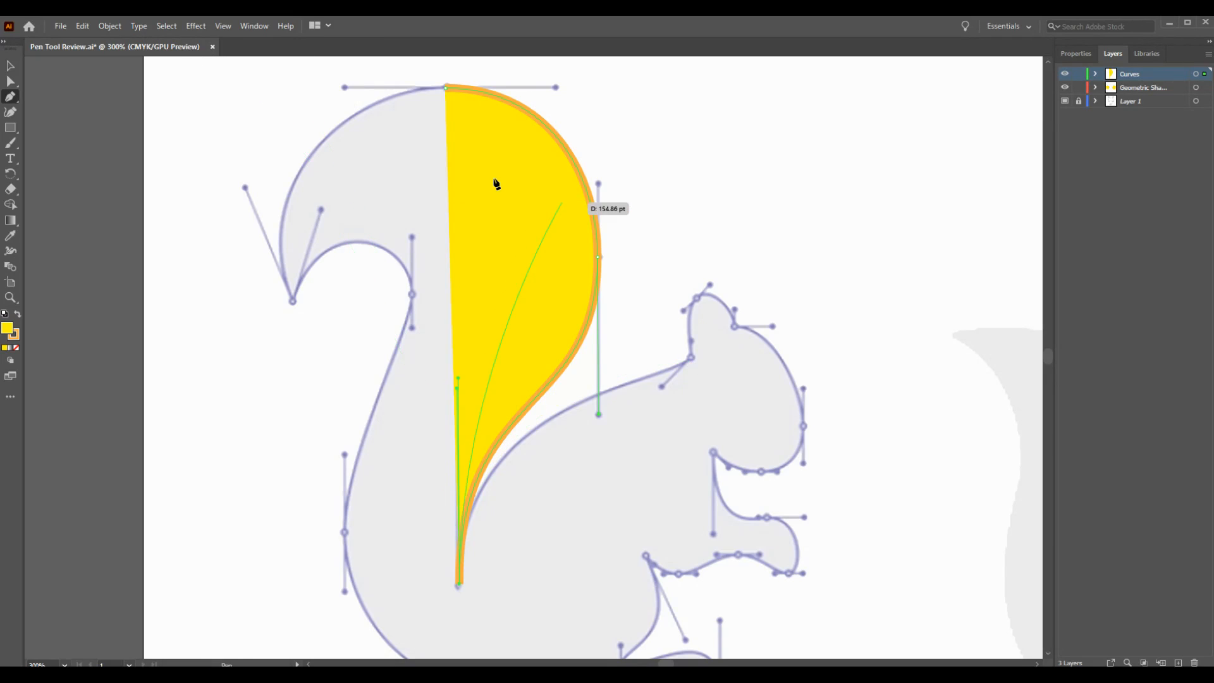
key("ctrl+y")
key("ctrl+y")
key("ctrl+y")
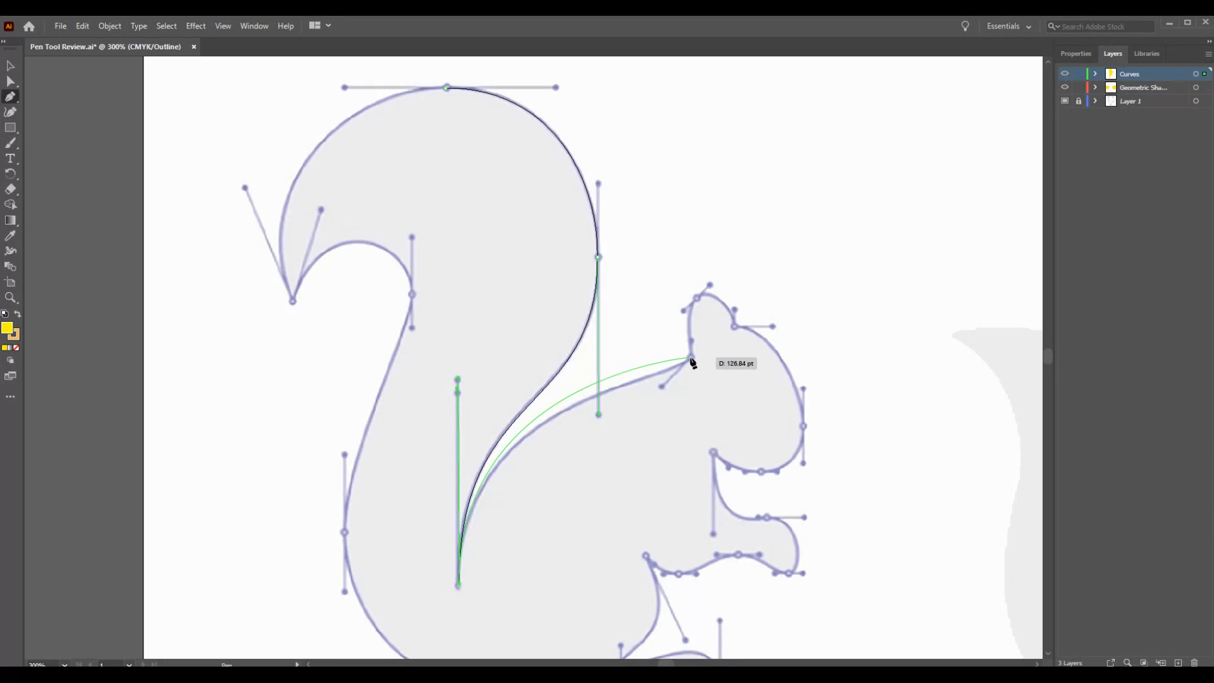
Trace the squirrel's back up to the ear base and around the ear, redirecting the handles at the ear's corners.
left_click_drag(691, 359, 724, 314)
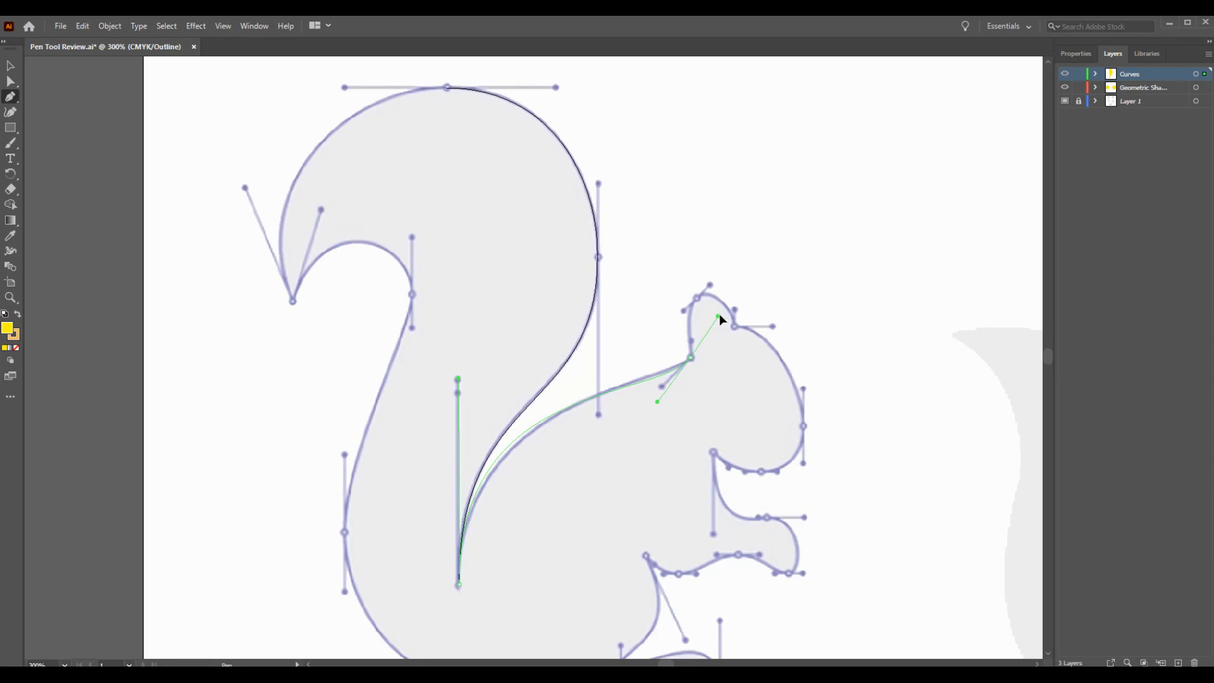
left_click_drag(697, 331, 691, 340)
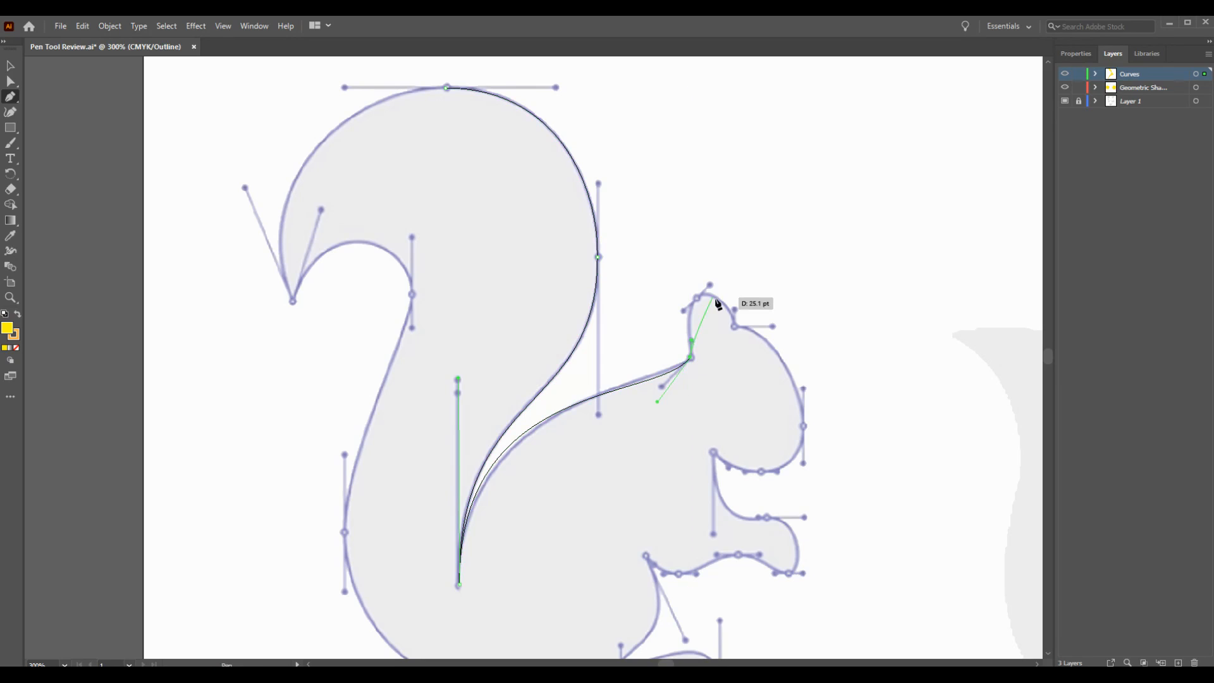
left_click(697, 299)
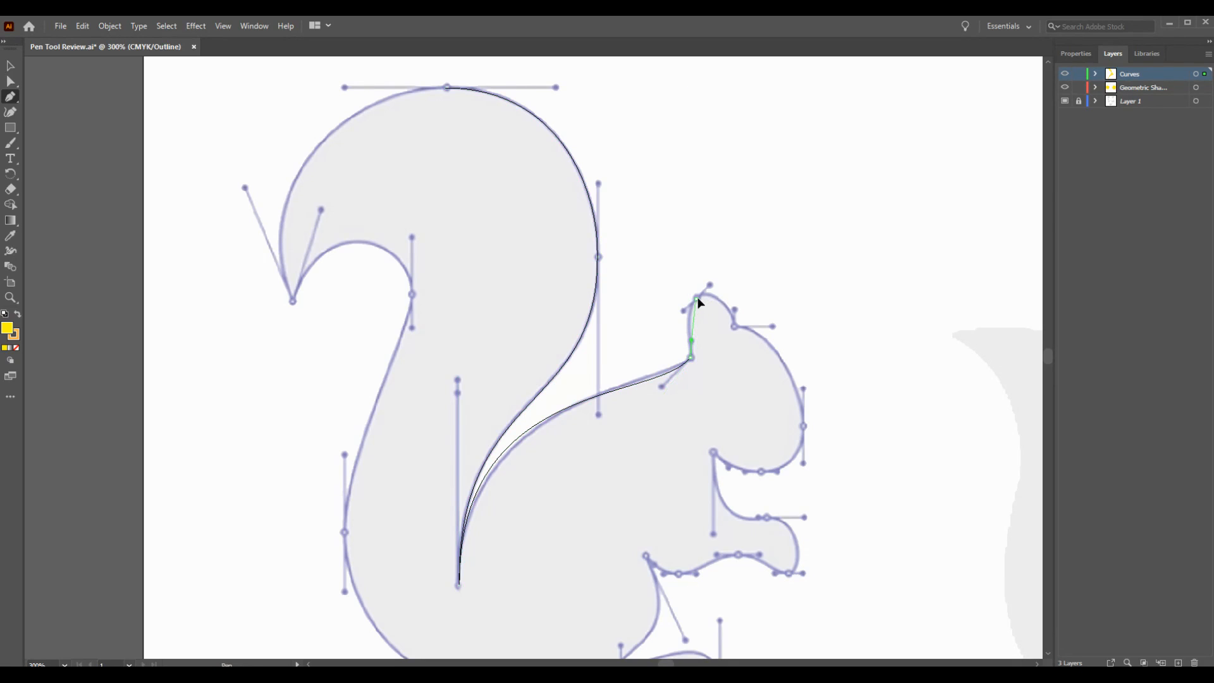
left_click_drag(709, 285, 709, 286)
left_click_drag(734, 327, 731, 337)
left_click_drag(773, 326, 773, 326)
Trace the squirrel's face and chin with curved segments, ending at the corner where the chin meets the neck.
left_click_drag(805, 426, 804, 463)
key("space")
left_click_drag(769, 503, 819, 405)
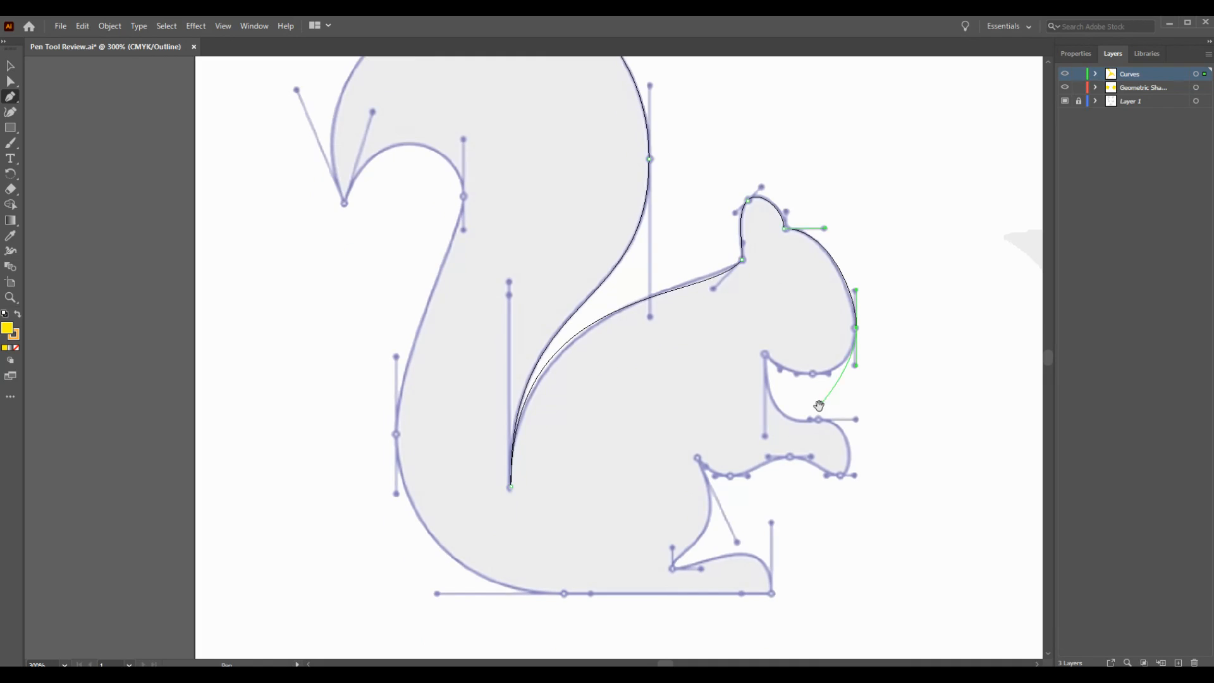
left_click(813, 375)
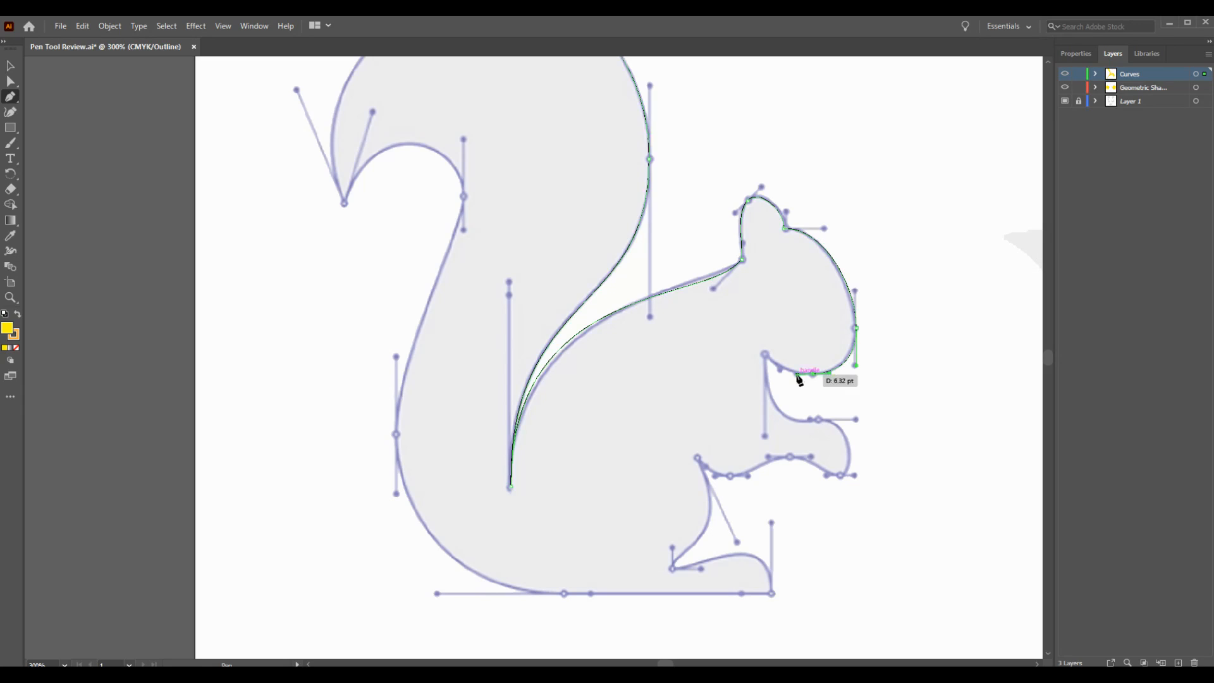
left_click(765, 352)
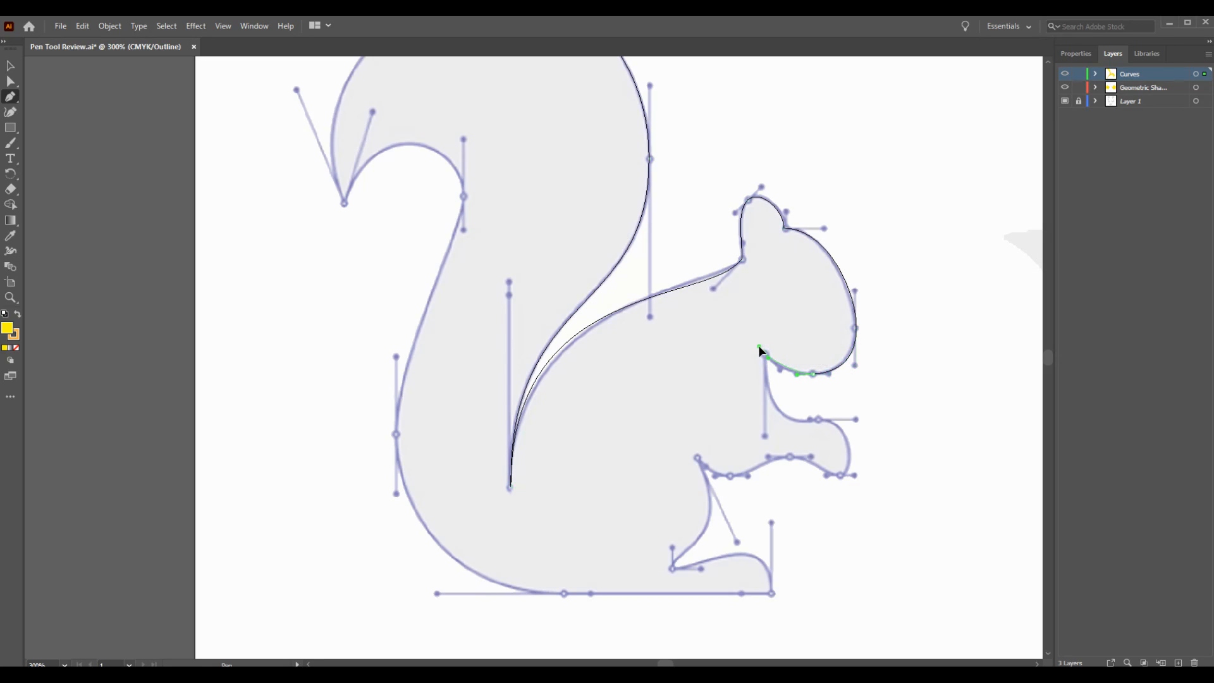
Trace the squirrel's arm from the neck corner around the paw and back along its underside to the belly corner.
left_click_drag(764, 353, 855, 419)
left_click_drag(840, 474, 841, 475)
left_click_drag(823, 479, 730, 479)
left_click_drag(712, 477, 698, 467)
Trace the belly down to the ankle corner and over the foot to the tip of the toes, redirecting the corner handles.
left_click_drag(732, 542, 736, 542)
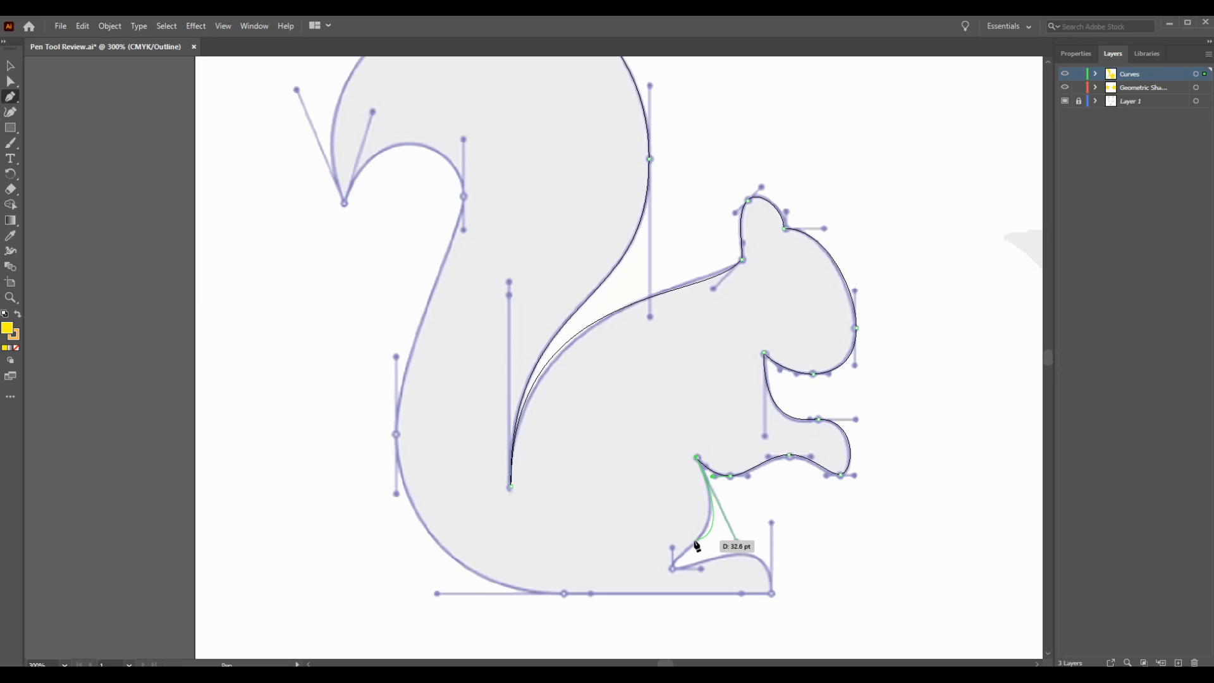
key("alt")
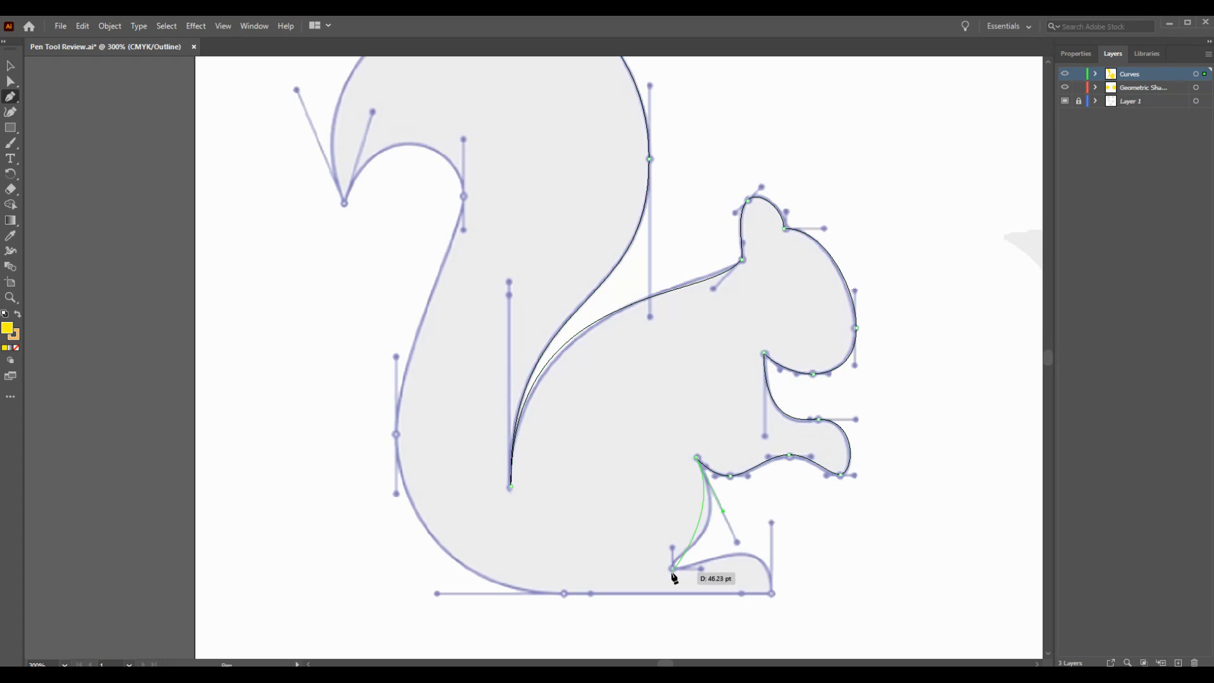
left_click_drag(672, 569, 632, 608)
left_click_drag(699, 569, 702, 568)
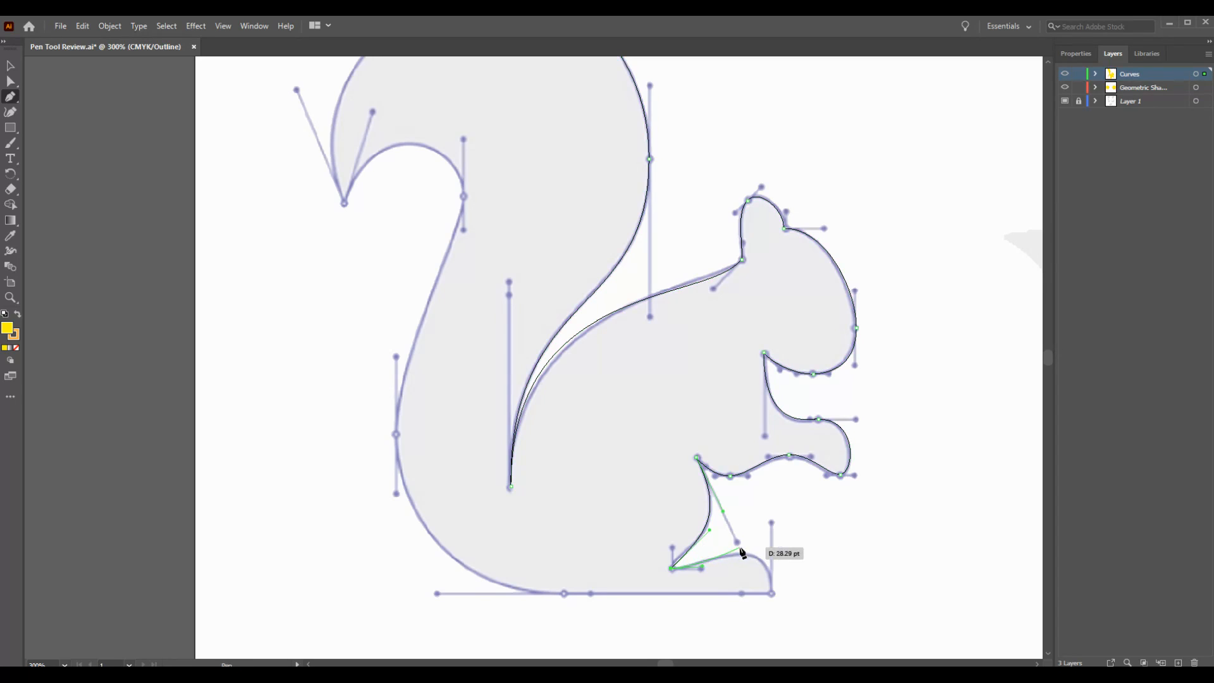
left_click_drag(772, 593, 741, 469)
Trace the squirrel's flat base and the rounded rear, continuing up the outer edge to the tail's inward curve.
left_click(564, 470)
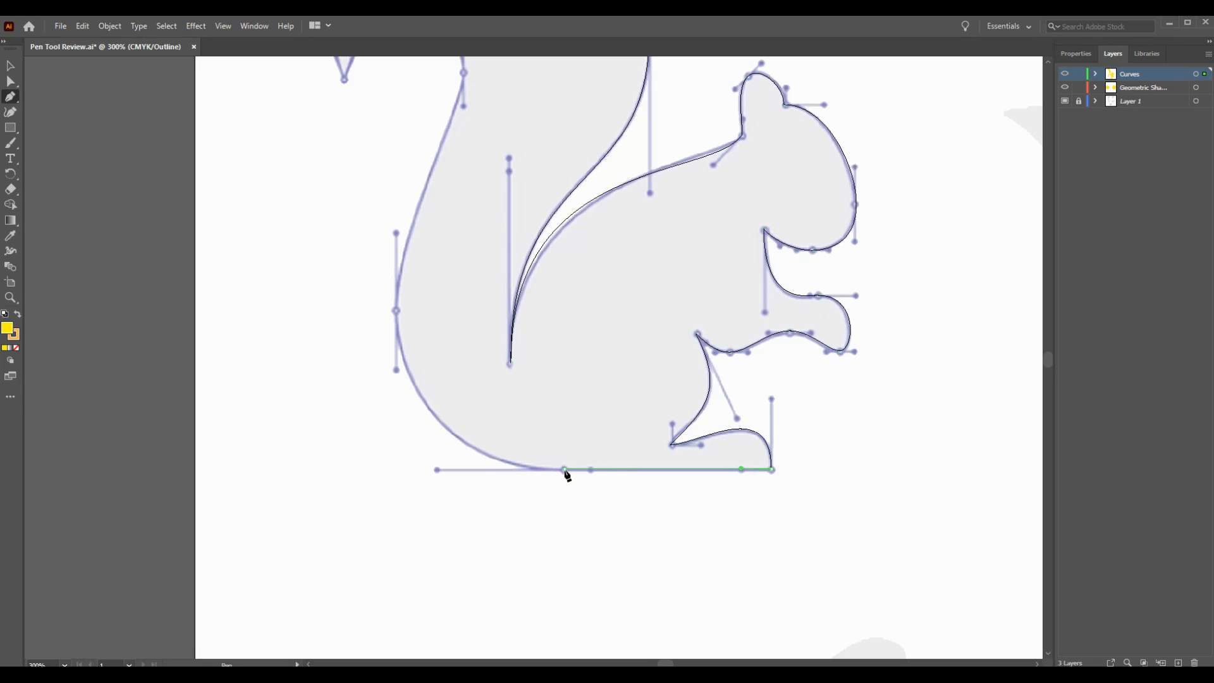
left_click(437, 470)
left_click_drag(437, 470, 533, 469)
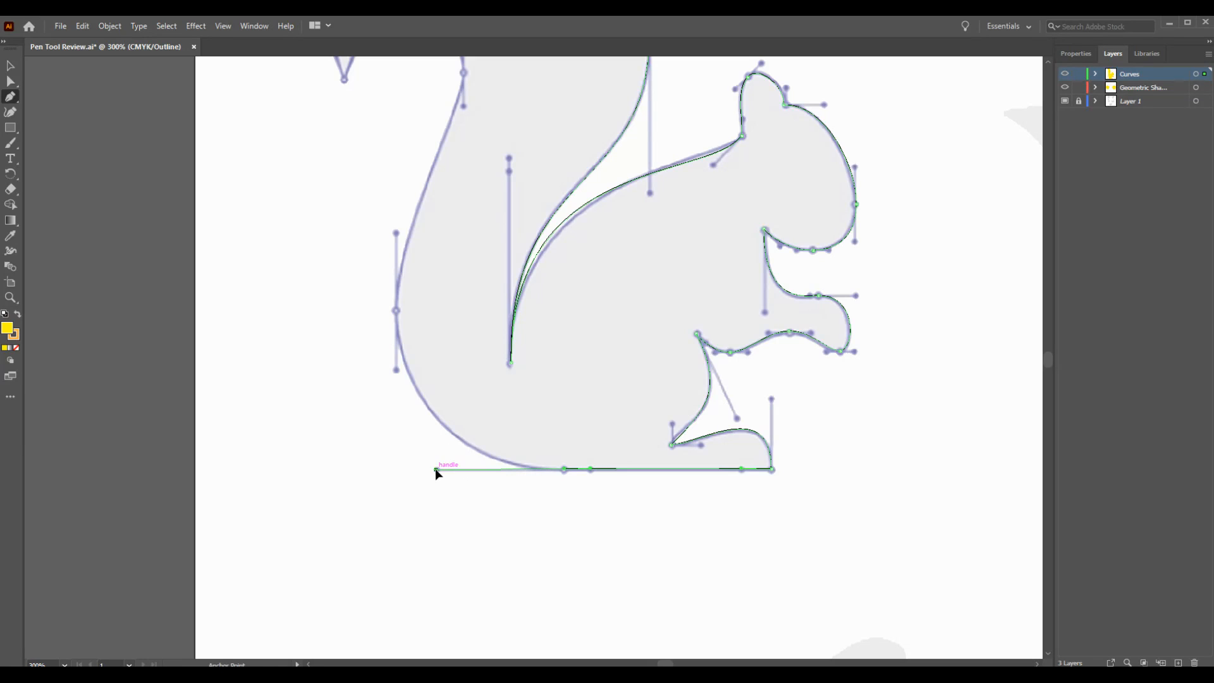
left_click_drag(397, 311, 409, 414)
left_click_drag(441, 292, 436, 273)
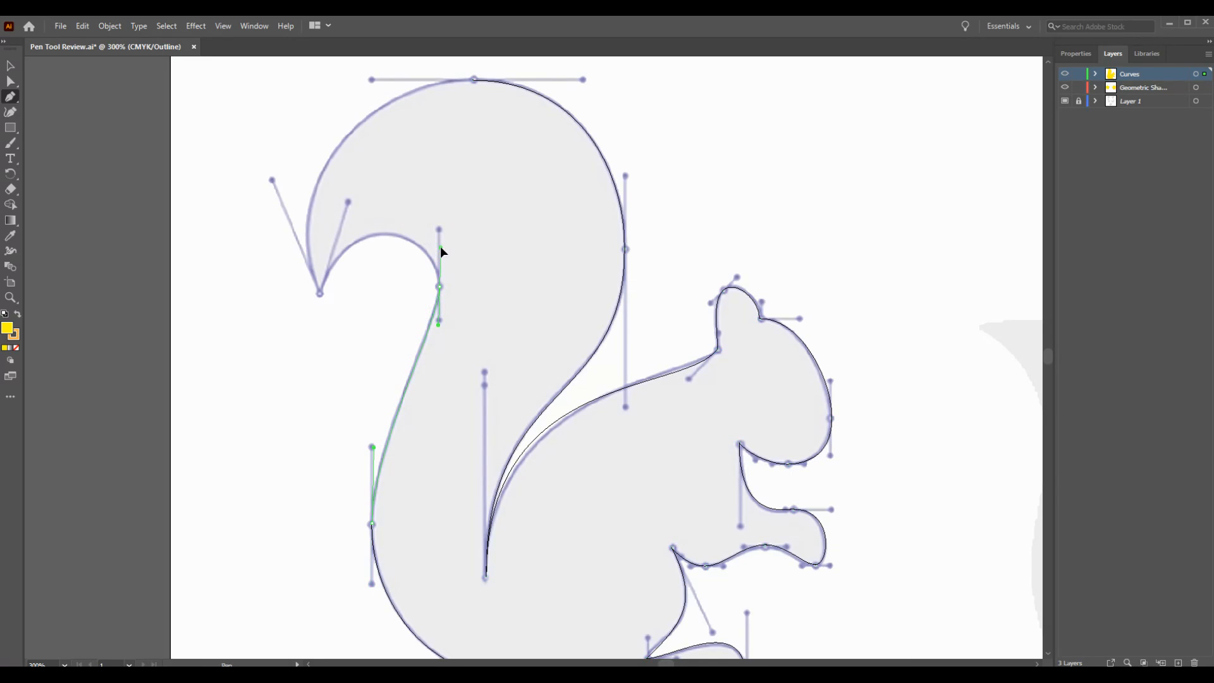
Trace the hook of the tail with a sharp corner at its tip, and close the path at the starting anchor.
left_click_drag(320, 293, 294, 336)
left_click(320, 293)
left_click_drag(268, 178, 274, 181)
key("space")
left_click_drag(352, 168, 314, 313)
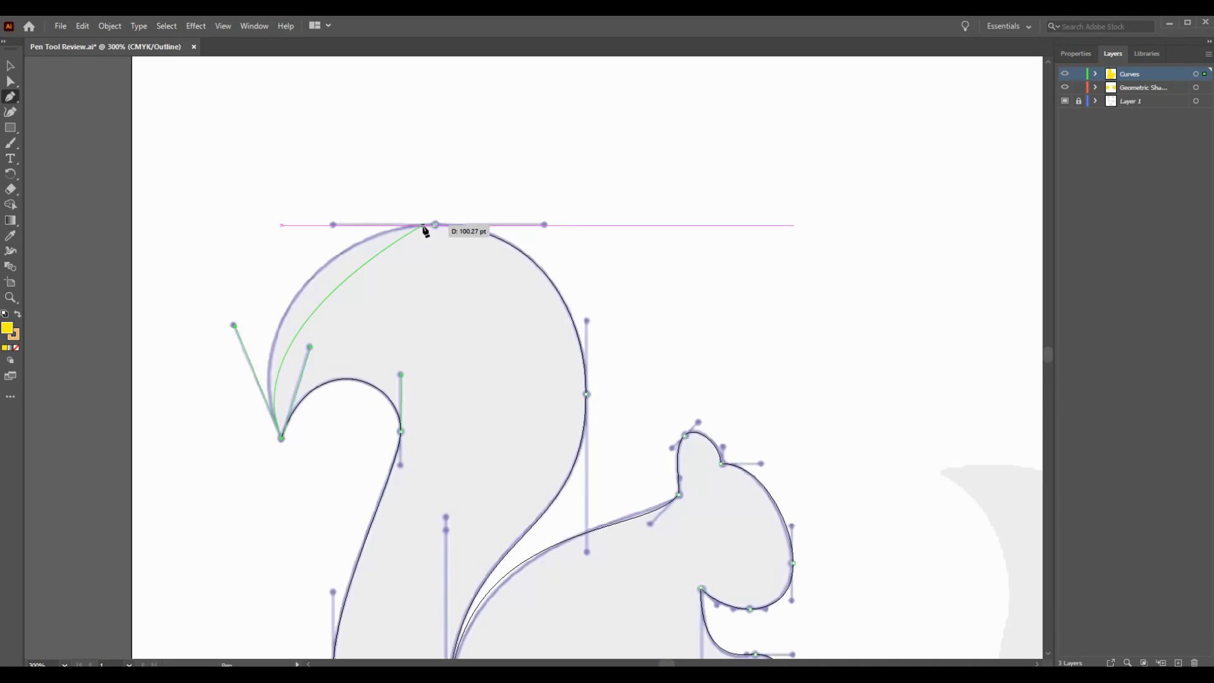
left_click_drag(435, 228, 532, 223)
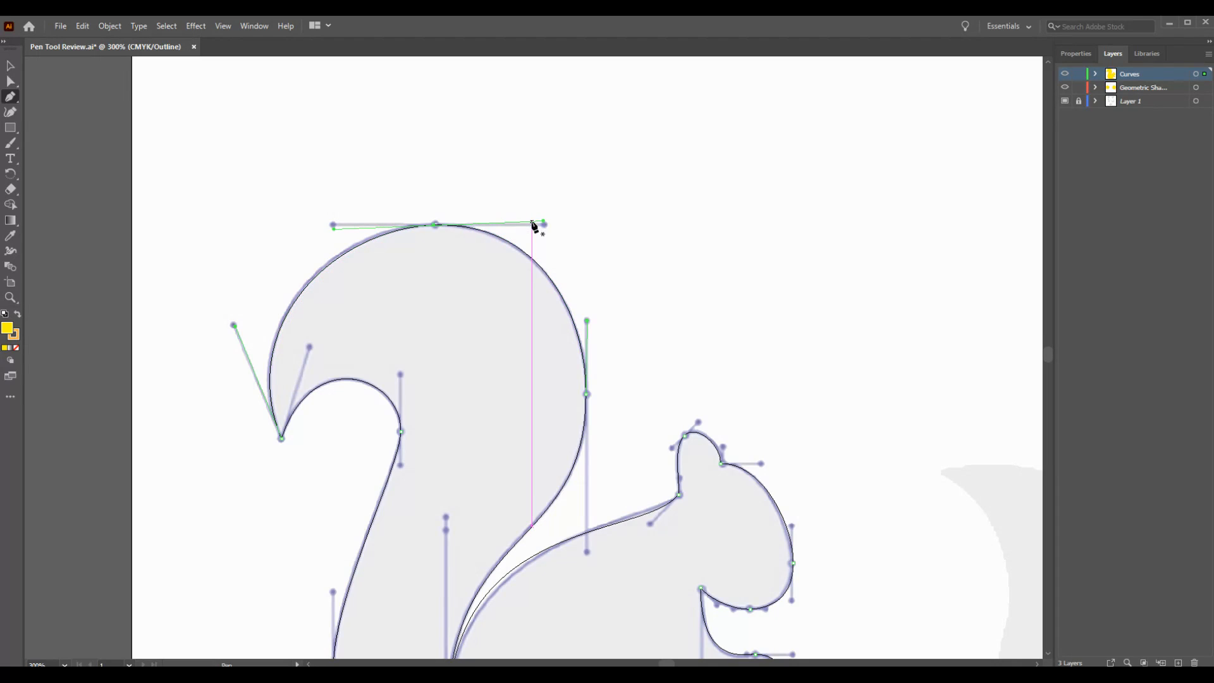
Exit outline mode and show the whole filled squirrel at 150% zoom.
key("ctrl+y")
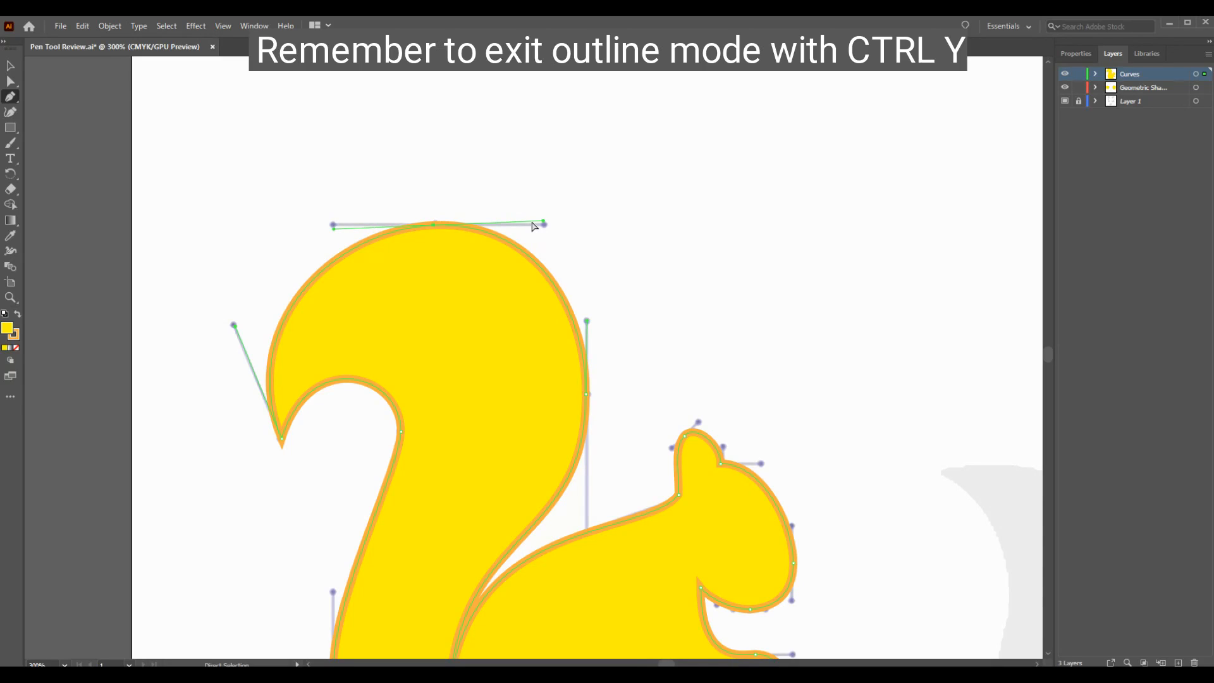
key("ctrl+minus")
key("ctrl+minus")
left_click_drag(622, 255, 577, 136)
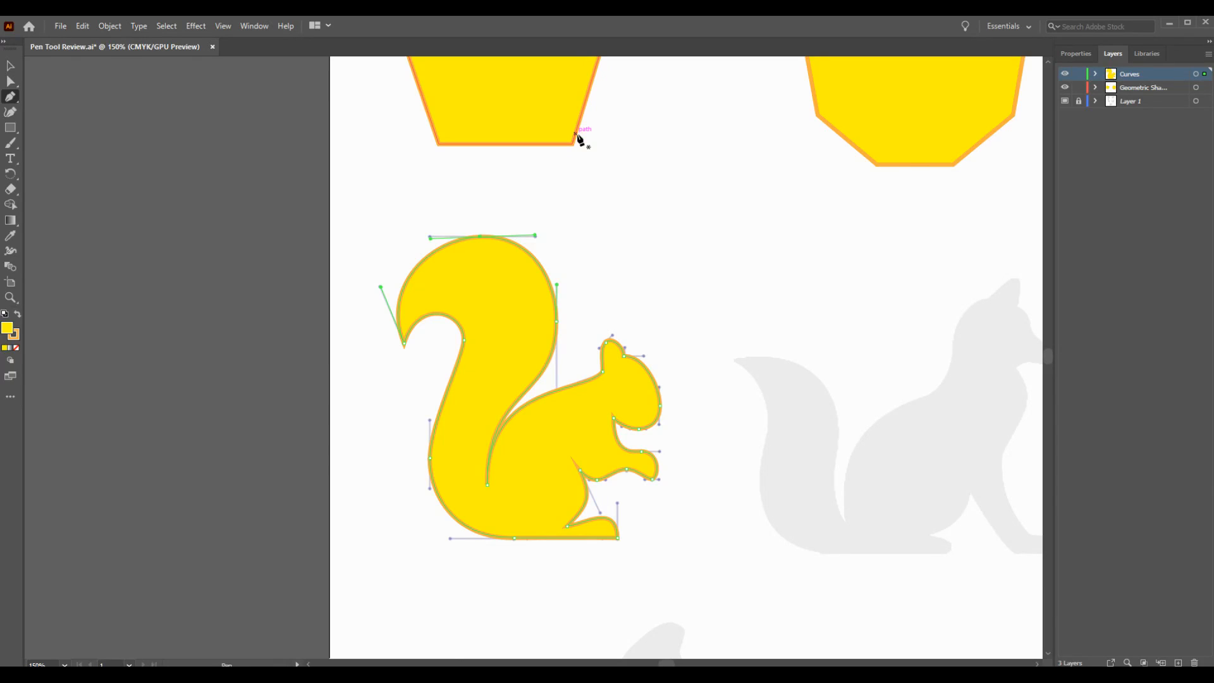